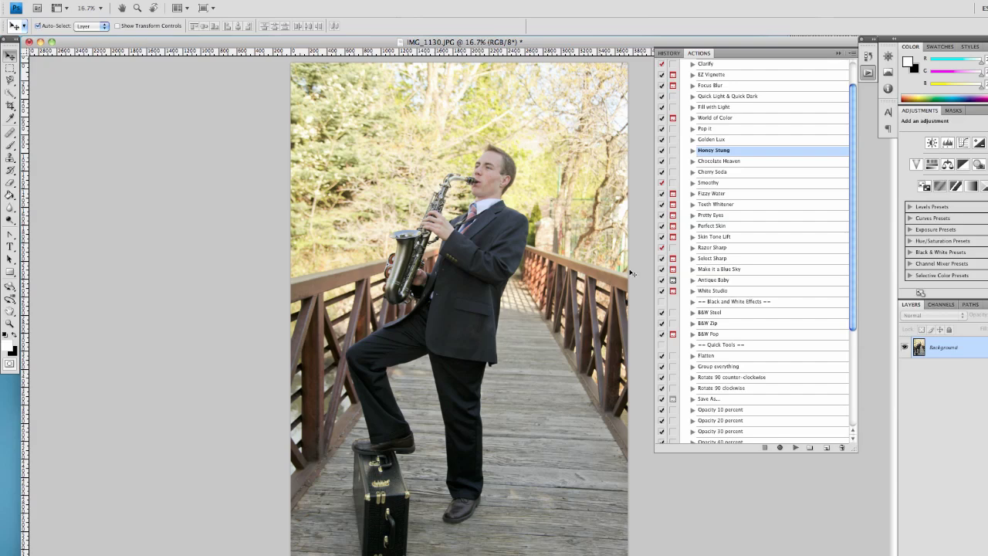
Run Quick Light & Quick Dark, select its darken layer, and pick a Soft Round 300 px brush
left_click(743, 99)
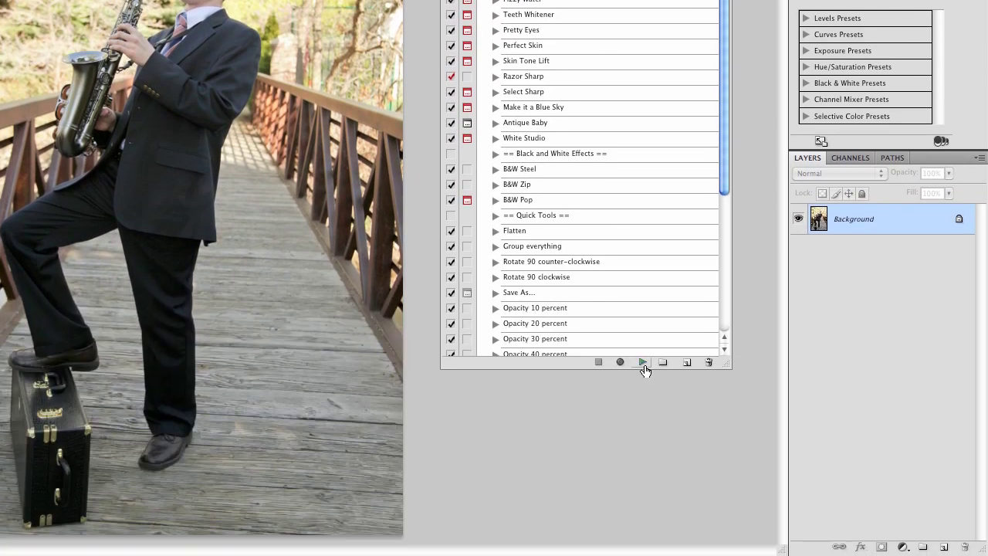
left_click(643, 363)
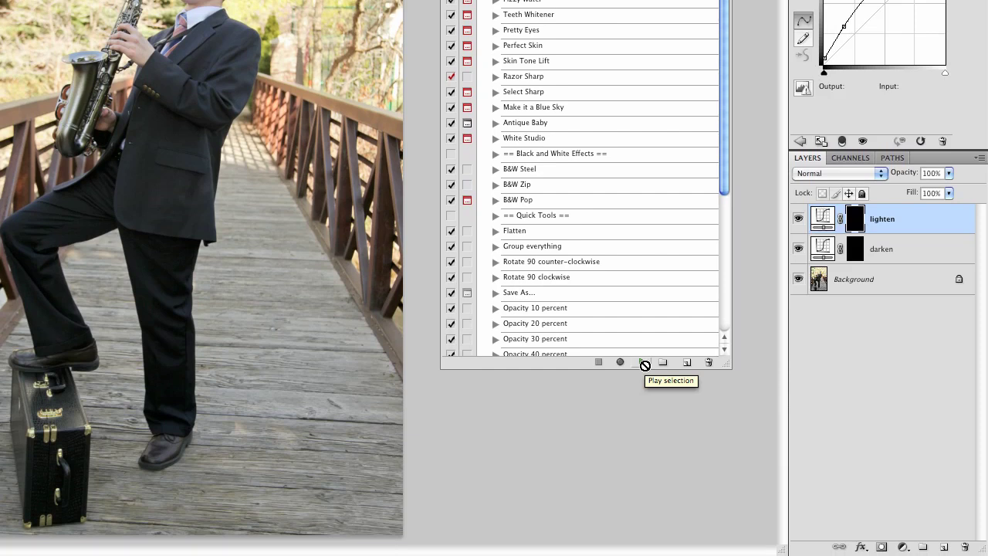
left_click(892, 257)
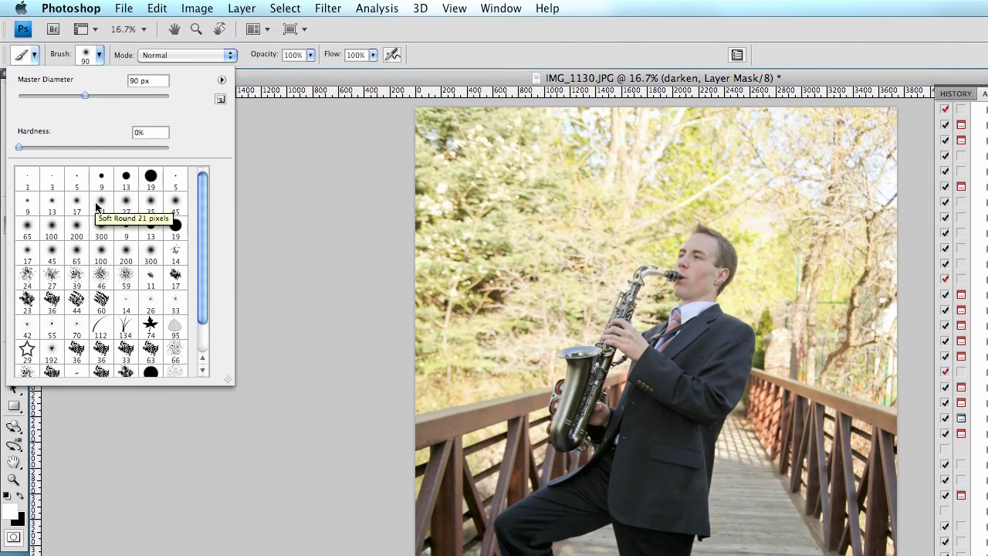
left_click(94, 235)
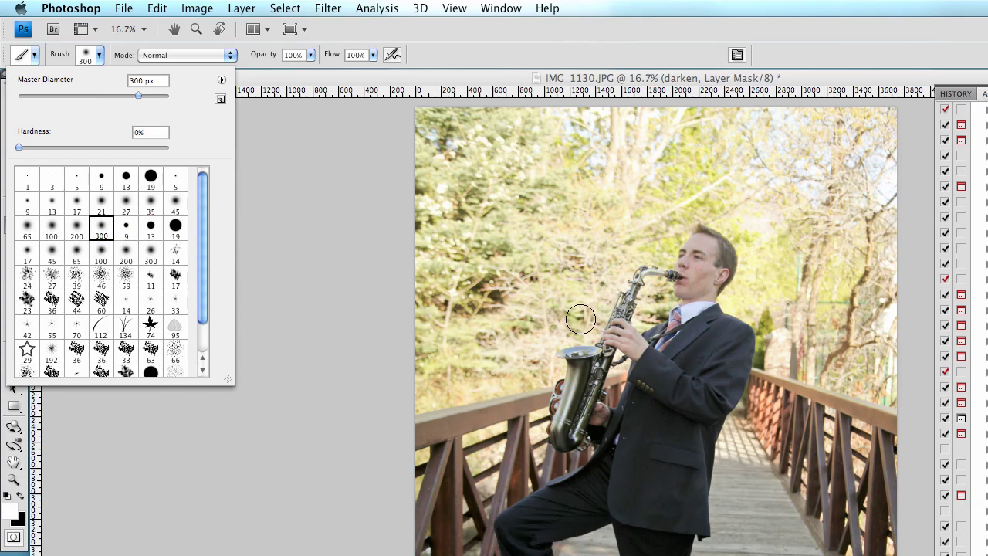
left_click(580, 318)
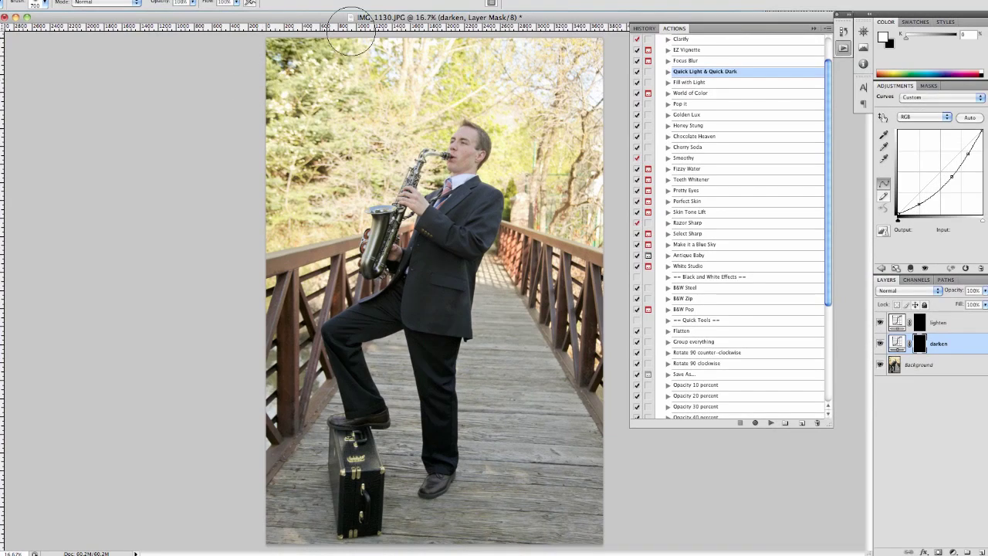
Paint darkening over the treetops and right-side trees, enlarging the brush to 1100 px
mouse_move(228, 149)
left_mouse_down()
mouse_move(390, 60)
mouse_move(413, 52)
mouse_move(313, 98)
mouse_move(285, 132)
mouse_move(423, 56)
mouse_move(506, 52)
mouse_move(313, 75)
mouse_move(362, 58)
mouse_move(590, 51)
mouse_move(507, 60)
left_mouse_up()
key("bracketright")
key("bracketright")
key("bracketright")
key("bracketright")
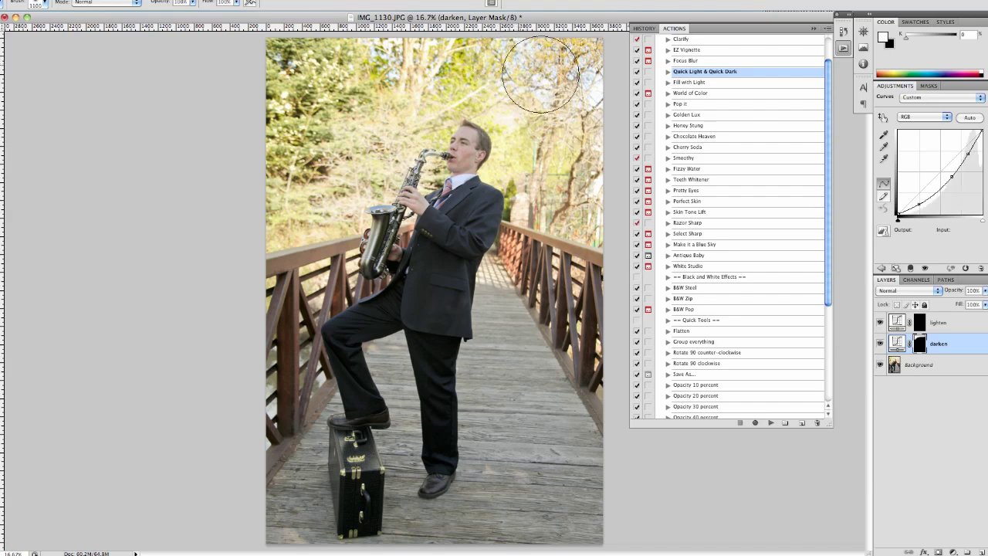
mouse_move(598, 151)
left_mouse_down()
mouse_move(555, 73)
mouse_move(596, 191)
mouse_move(544, 164)
mouse_move(523, 95)
mouse_move(447, 79)
mouse_move(316, 197)
mouse_move(236, 221)
left_mouse_up()
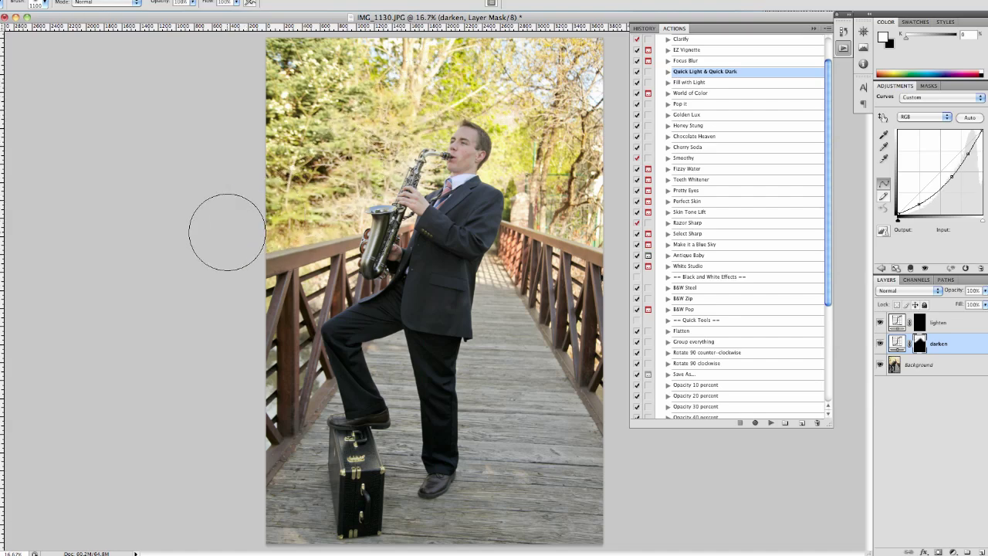
mouse_move(559, 179)
left_mouse_down()
mouse_move(611, 206)
mouse_move(584, 179)
mouse_move(540, 171)
mouse_move(539, 112)
mouse_move(475, 61)
mouse_move(422, 61)
mouse_move(378, 87)
mouse_move(355, 123)
left_mouse_up()
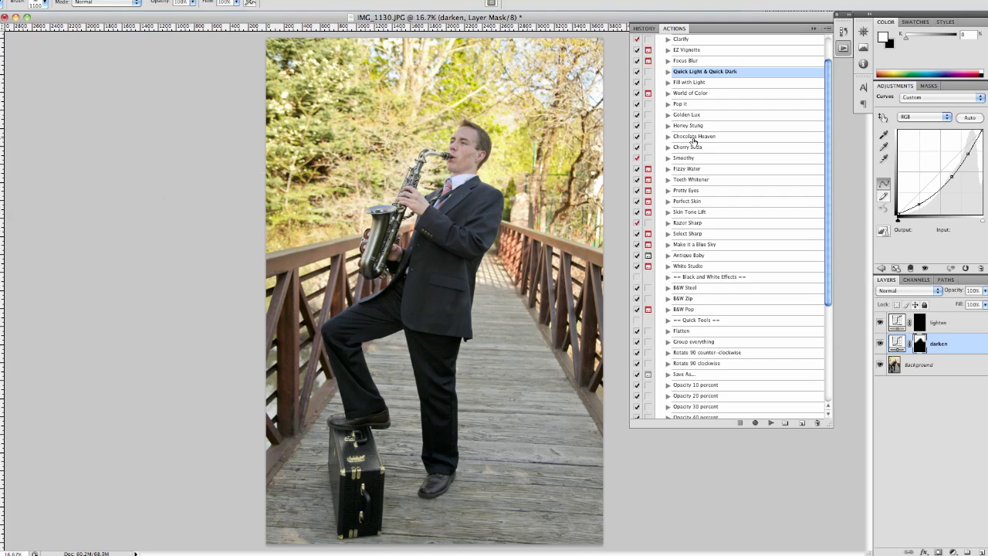
Run World of Color (Red +136, Green −18, Blue −18) and paint its colour into the treetops
left_click(706, 94)
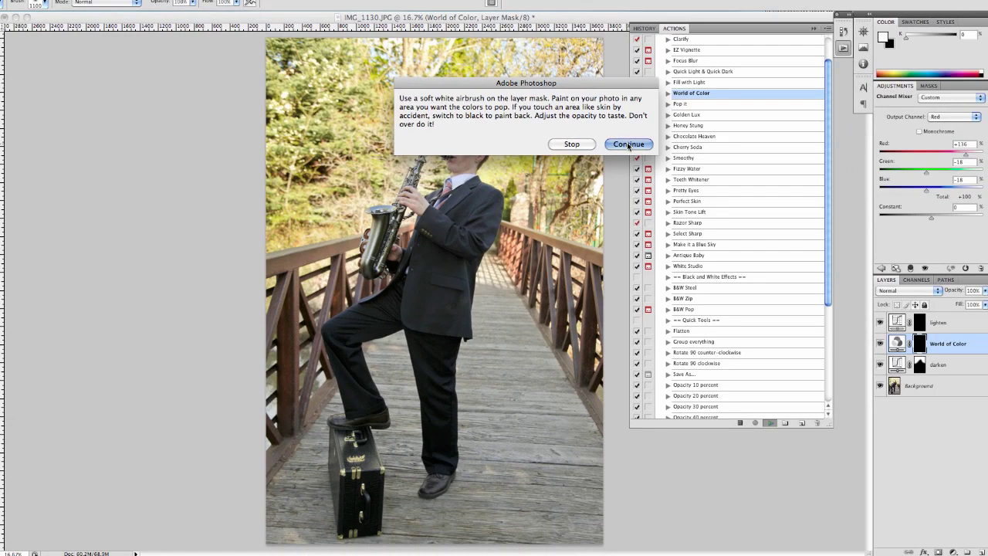
left_click(628, 144)
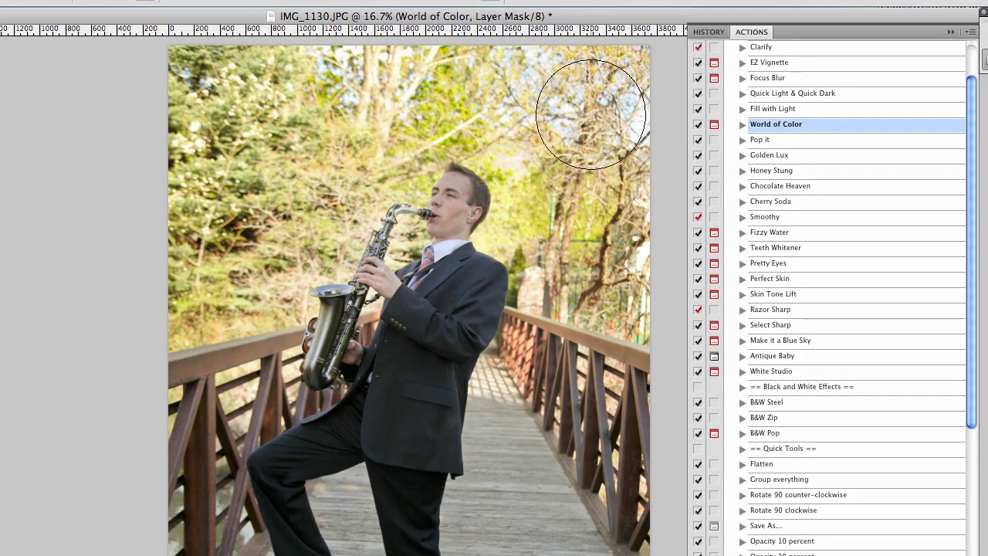
mouse_move(590, 115)
left_mouse_down()
mouse_move(594, 91)
mouse_move(611, 95)
mouse_move(613, 124)
mouse_move(452, 55)
mouse_move(310, 95)
mouse_move(253, 94)
mouse_move(191, 122)
mouse_move(178, 238)
mouse_move(245, 222)
mouse_move(193, 250)
mouse_move(194, 242)
mouse_move(242, 239)
mouse_move(276, 181)
mouse_move(400, 91)
mouse_move(458, 72)
mouse_move(522, 107)
mouse_move(578, 234)
mouse_move(610, 253)
mouse_move(644, 293)
mouse_move(632, 271)
mouse_move(660, 181)
mouse_move(624, 75)
mouse_move(532, 66)
mouse_move(348, 81)
mouse_move(137, 85)
left_mouse_up()
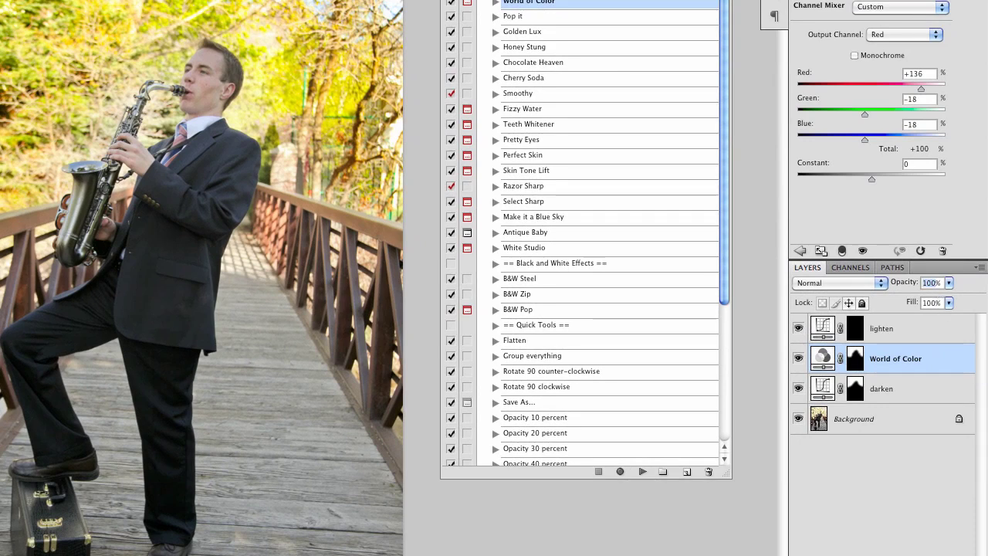
Lower the World of Color layer to 50% opacity and toggle its visibility to compare
type("50")
key("Return")
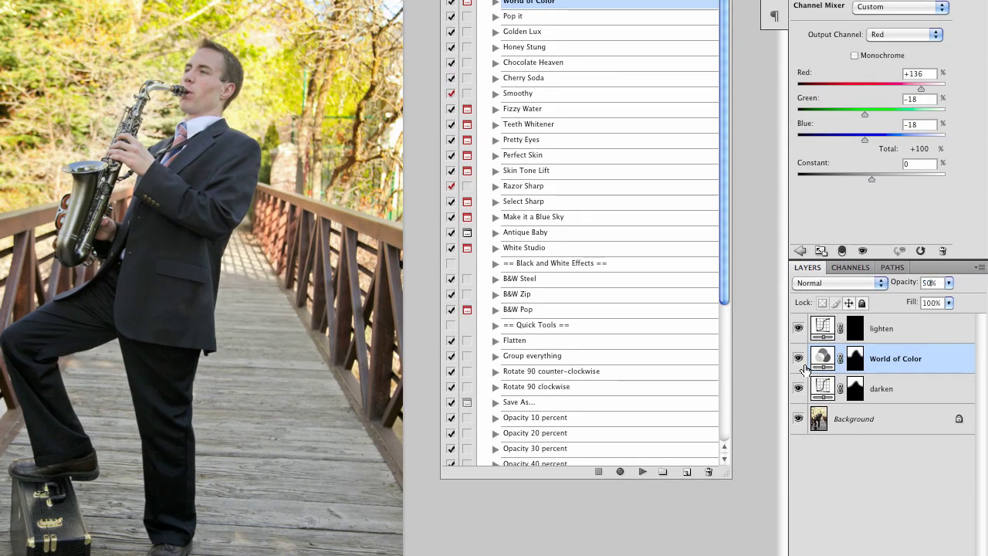
left_click(799, 359)
left_click(799, 359)
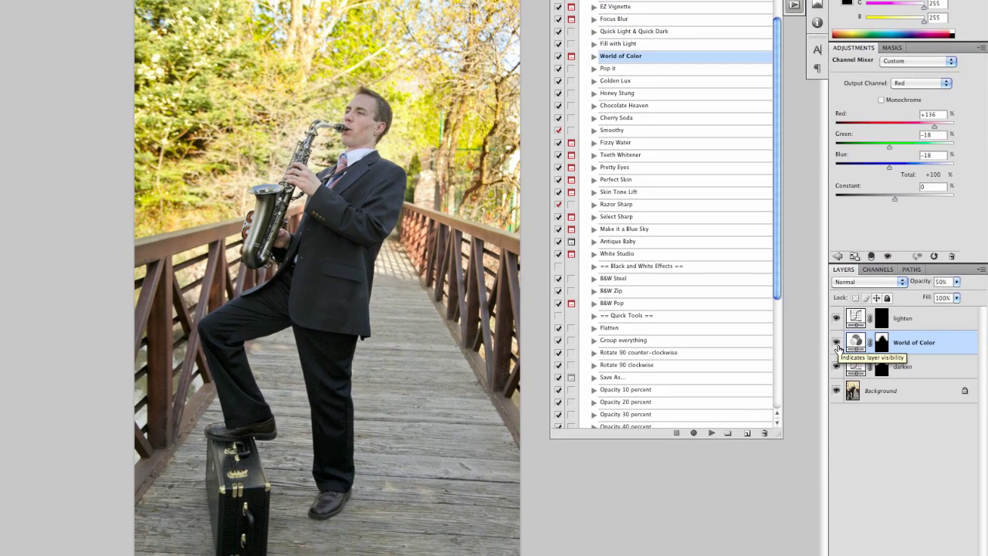
On the lighten layer, paint brightening over the saxophonist's face and cheek with a smaller brush
left_click(899, 372)
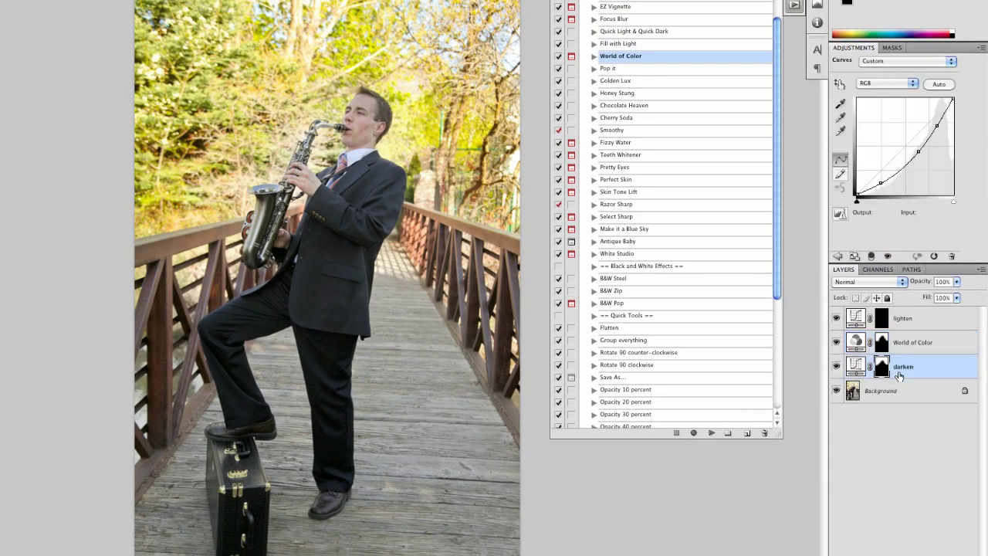
left_click(901, 324)
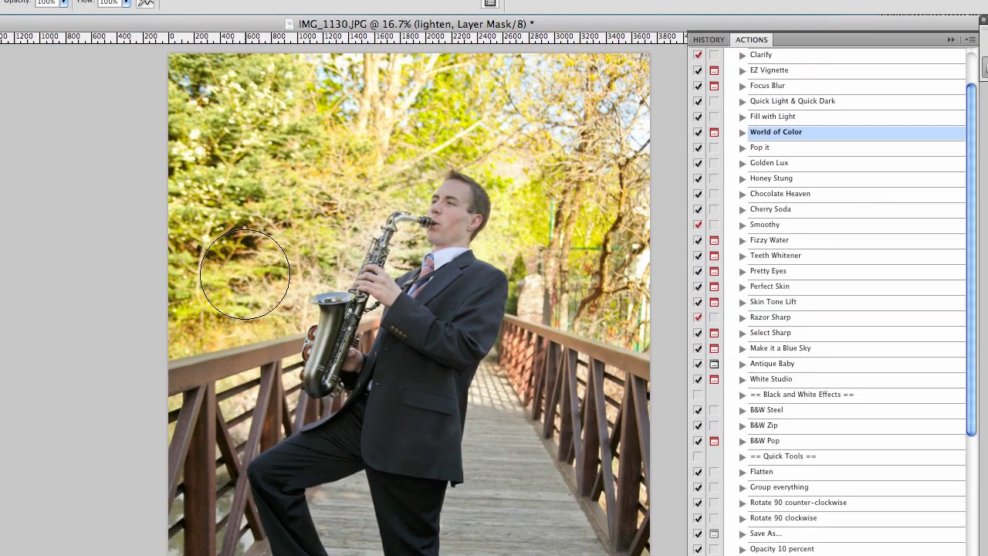
key("bracketleft")
key("bracketleft")
key("bracketleft")
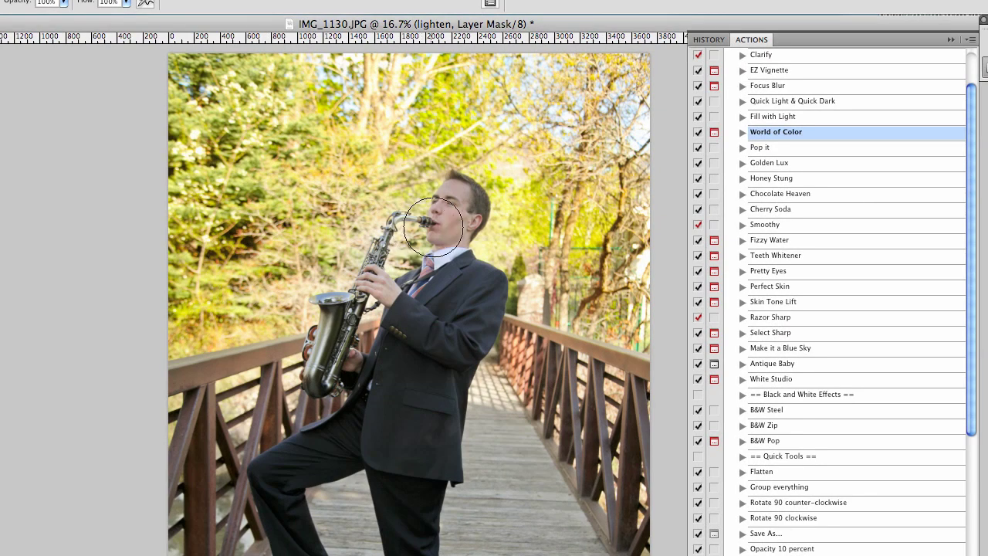
left_click_drag(459, 222, 458, 220)
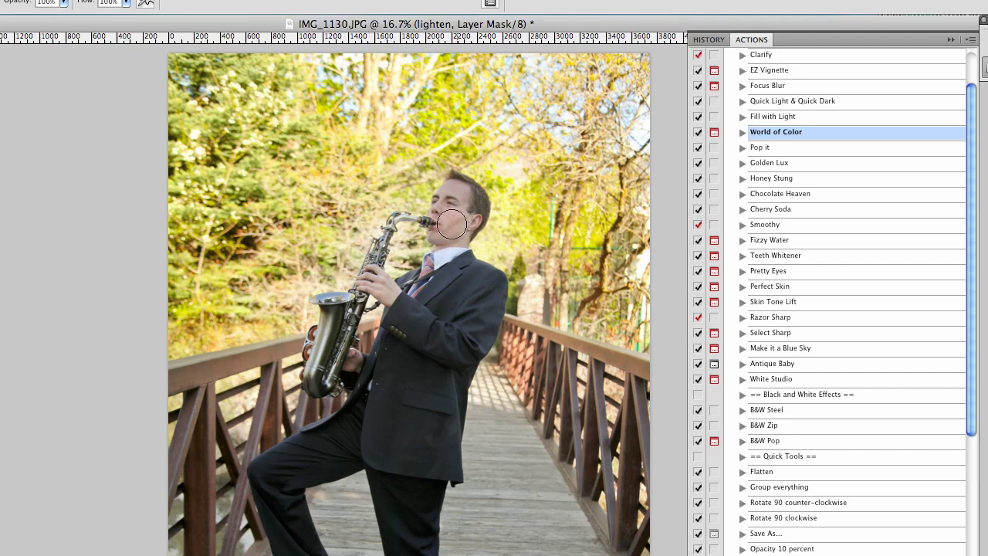
left_click_drag(454, 201, 434, 240)
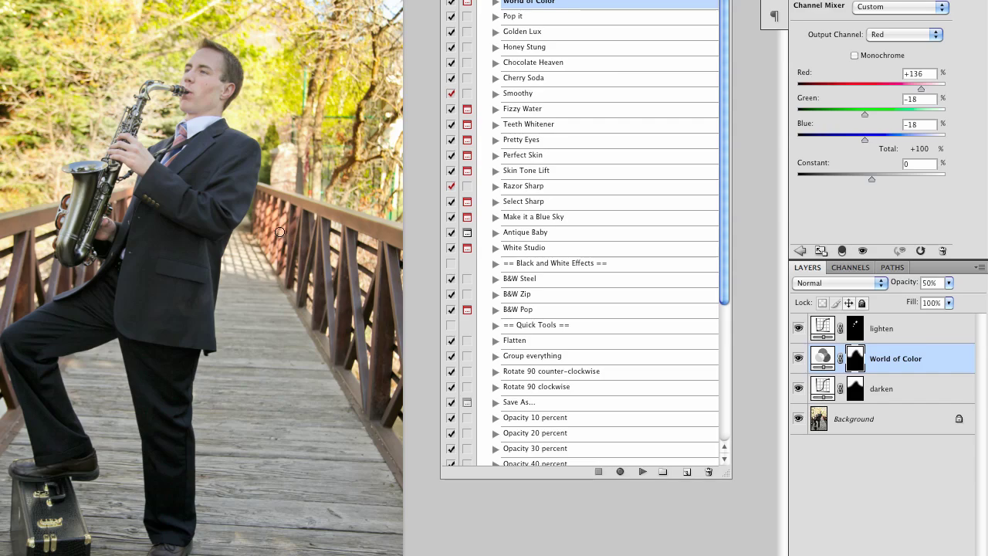
Enlarge the brush with the ] key
key("bracketright")
key("bracketright")
key("bracketright")
key("bracketright")
key("bracketright")
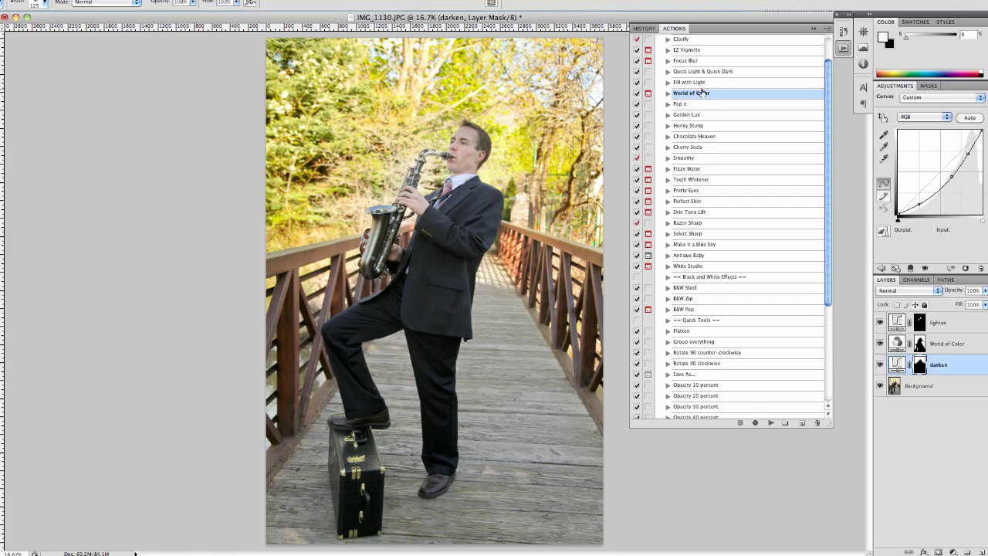
Run Quick Light & Quick Dark again and delete the new lighten layer, keeping its darken layer
left_click(702, 72)
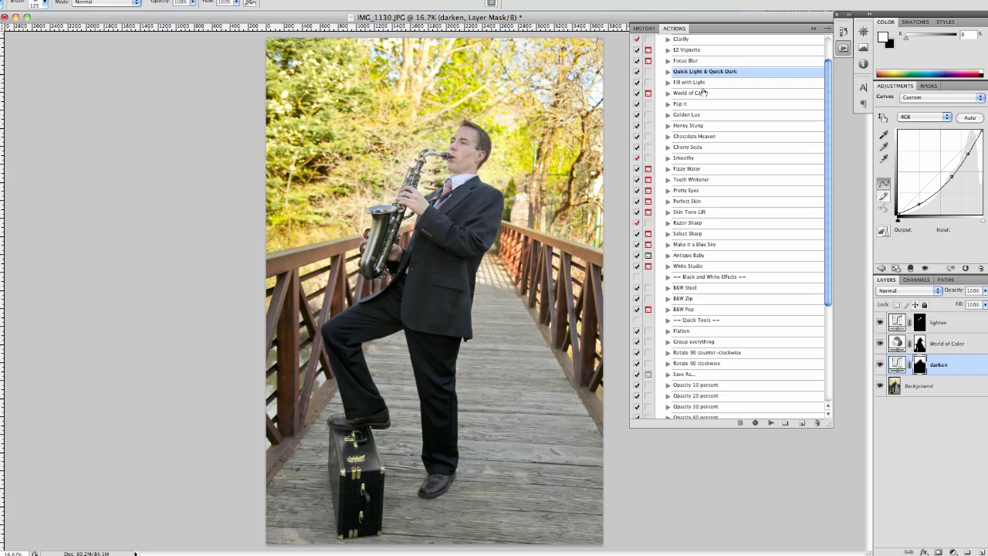
left_click(770, 424)
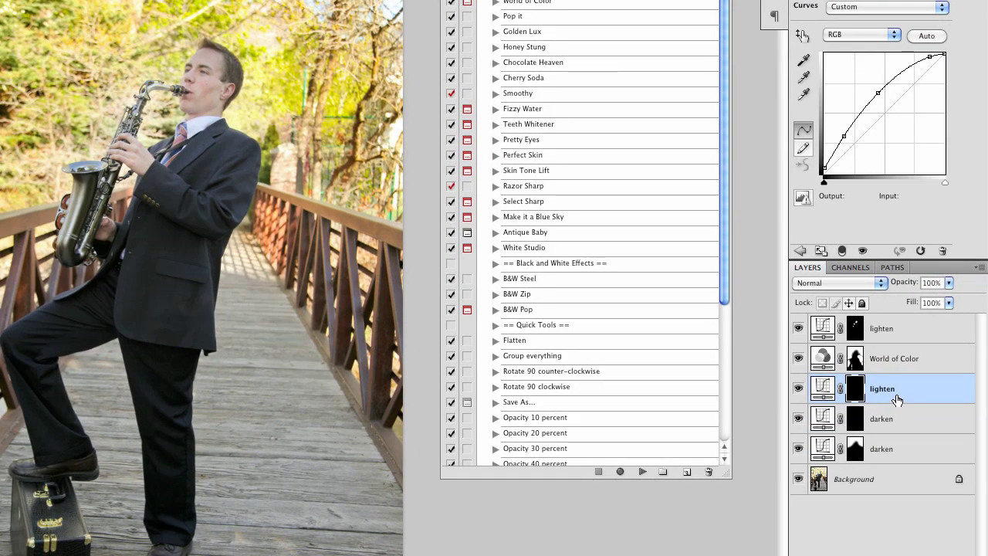
left_click_drag(897, 399, 966, 545)
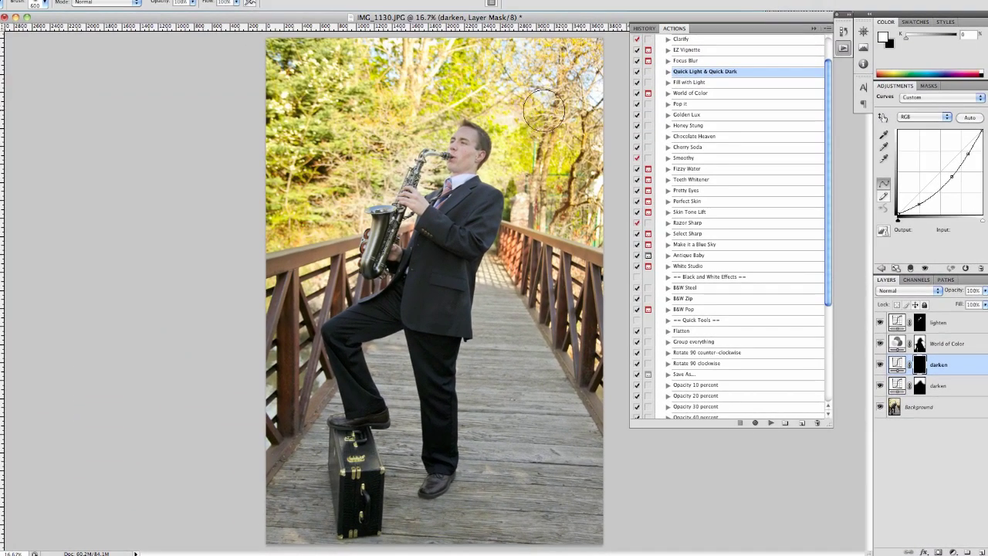
Darken the right-side trees, bottom-right corner and left edge, resizing the brush from 1100 to 600 px
key("bracketright")
key("bracketright")
mouse_move(590, 68)
left_mouse_down()
mouse_move(594, 162)
mouse_move(619, 207)
mouse_move(610, 260)
mouse_move(622, 419)
left_mouse_up()
mouse_move(624, 519)
left_mouse_down()
mouse_move(628, 459)
mouse_move(628, 517)
mouse_move(618, 517)
left_mouse_up()
key("bracketleft")
key("bracketleft")
key("bracketleft")
key("bracketleft")
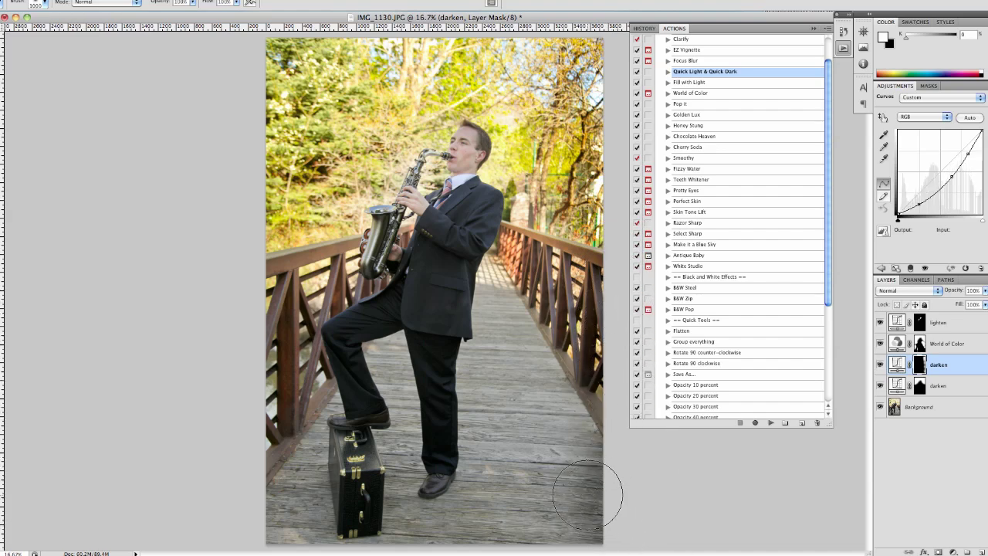
key("bracketleft")
mouse_move(269, 525)
left_mouse_down()
mouse_move(257, 334)
mouse_move(272, 45)
mouse_move(488, 55)
mouse_move(420, 79)
mouse_move(415, 56)
mouse_move(425, 45)
mouse_move(584, 48)
mouse_move(616, 64)
mouse_move(608, 52)
mouse_move(610, 292)
left_mouse_up()
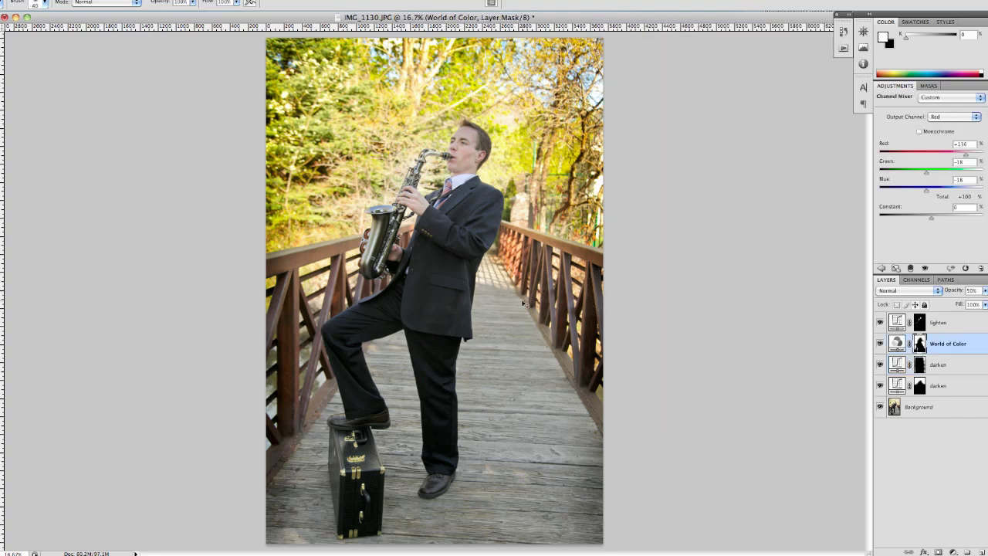
key("super+equal")
key("super+equal")
key("super+equal")
key("super+equal")
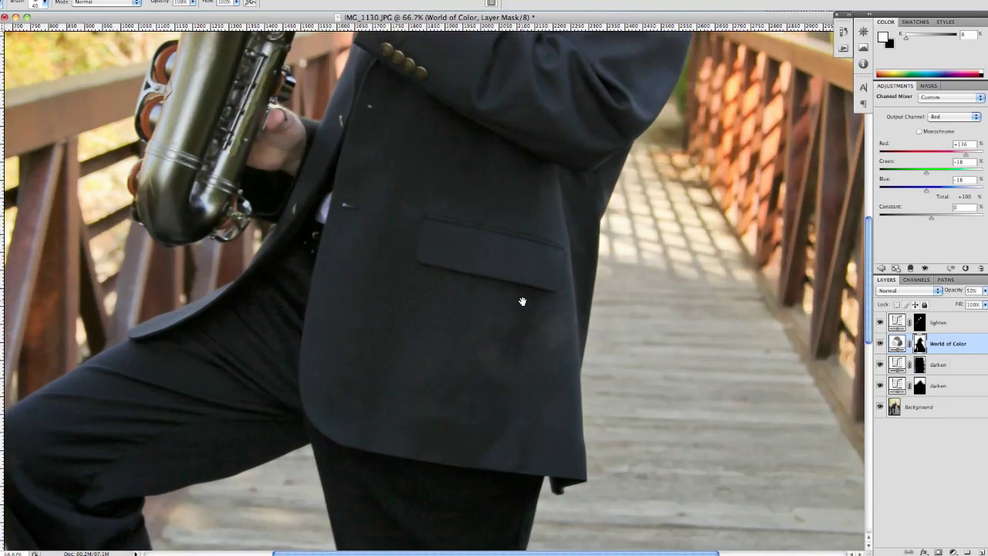
left_click_drag(523, 300, 564, 460)
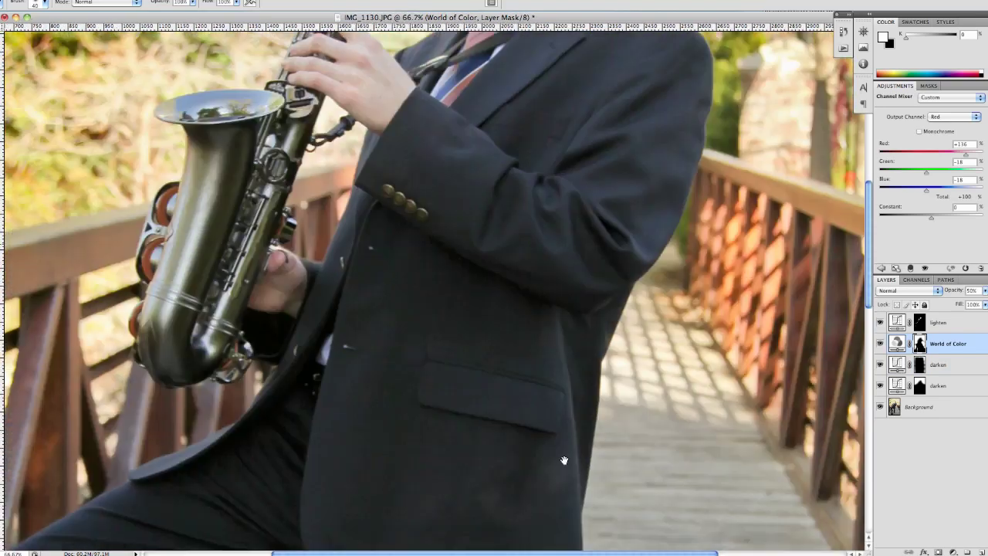
scroll(564, 461, "up", 5)
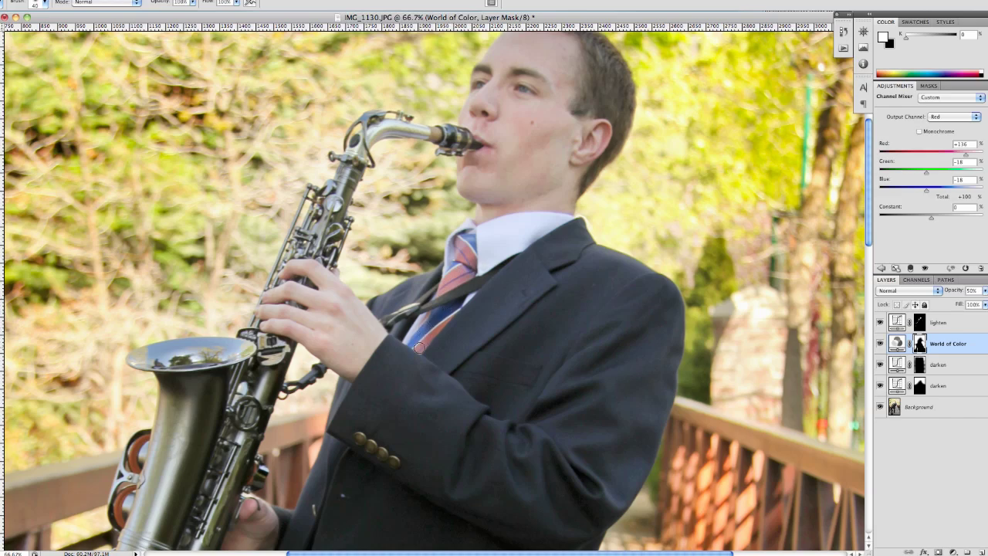
key("super+0")
key("super+minus")
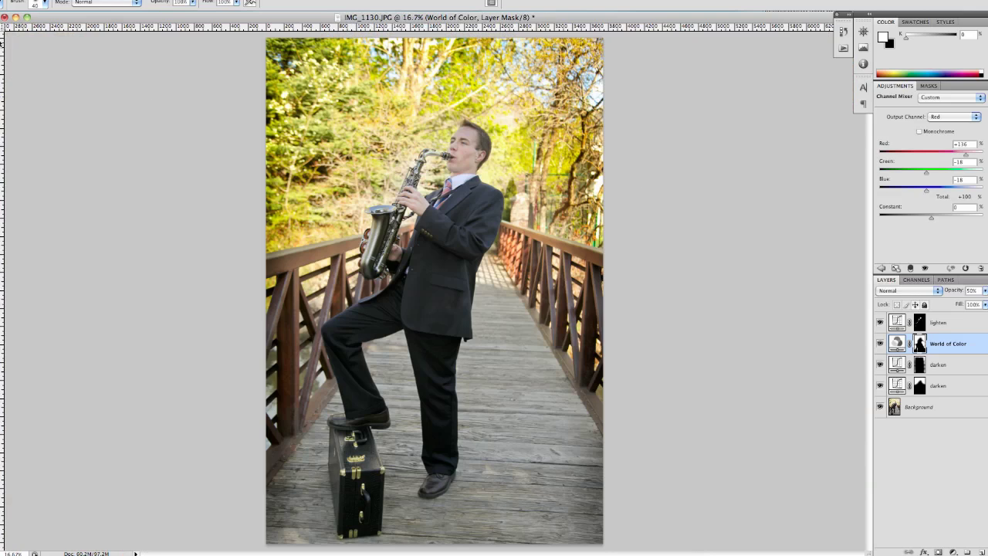
Switch between the original IMG_1130.JPG and Snapshot 1 in History, ending on Snapshot 1
key("v")
left_click(843, 31)
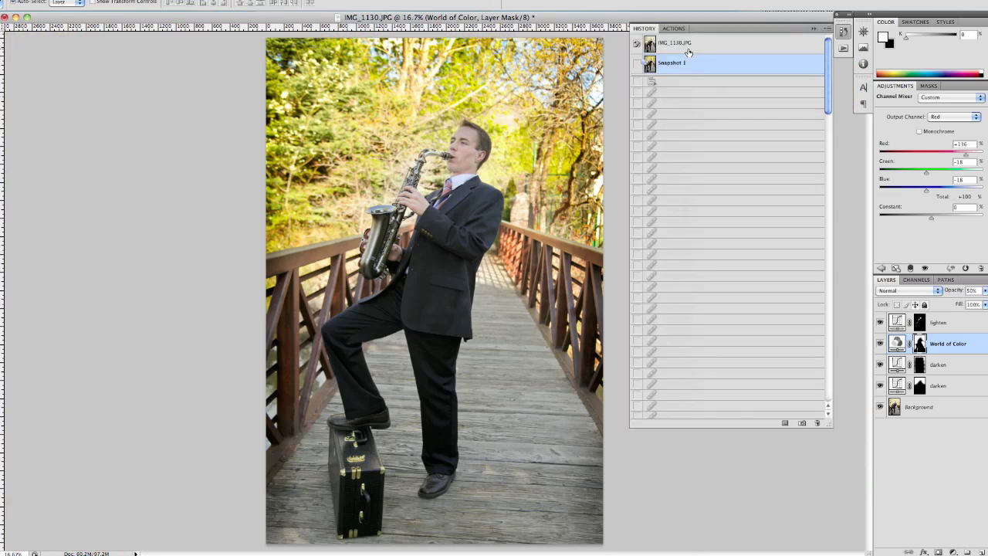
left_click(688, 46)
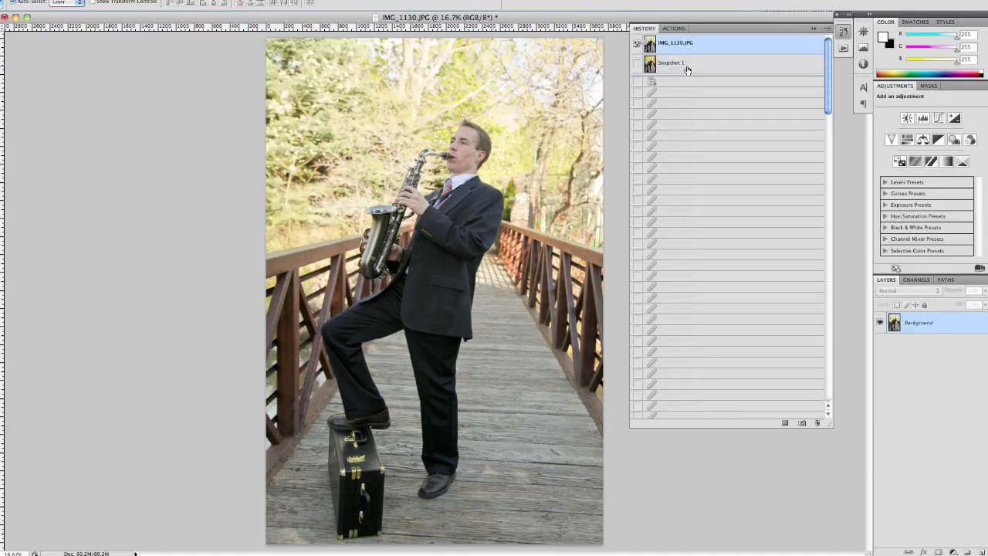
left_click(688, 66)
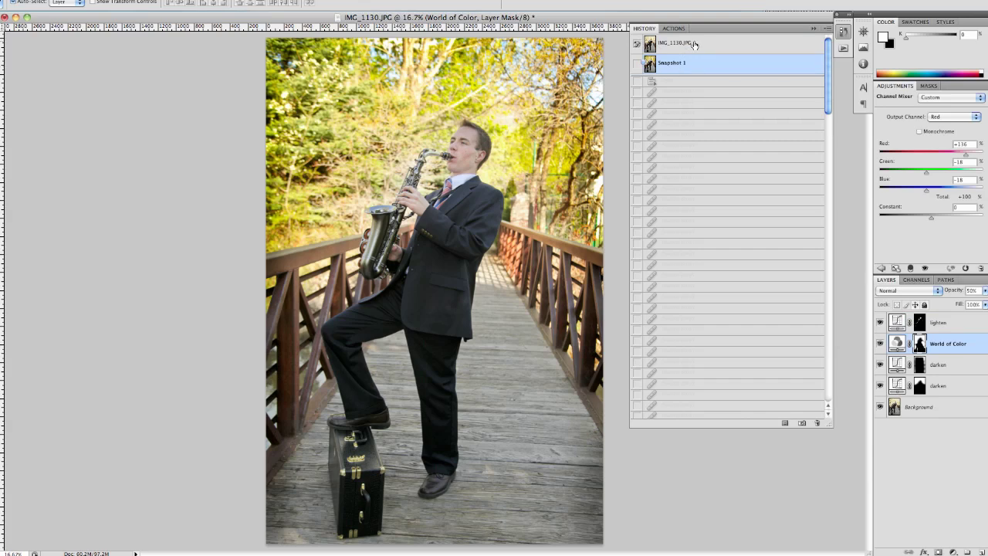
left_click(693, 45)
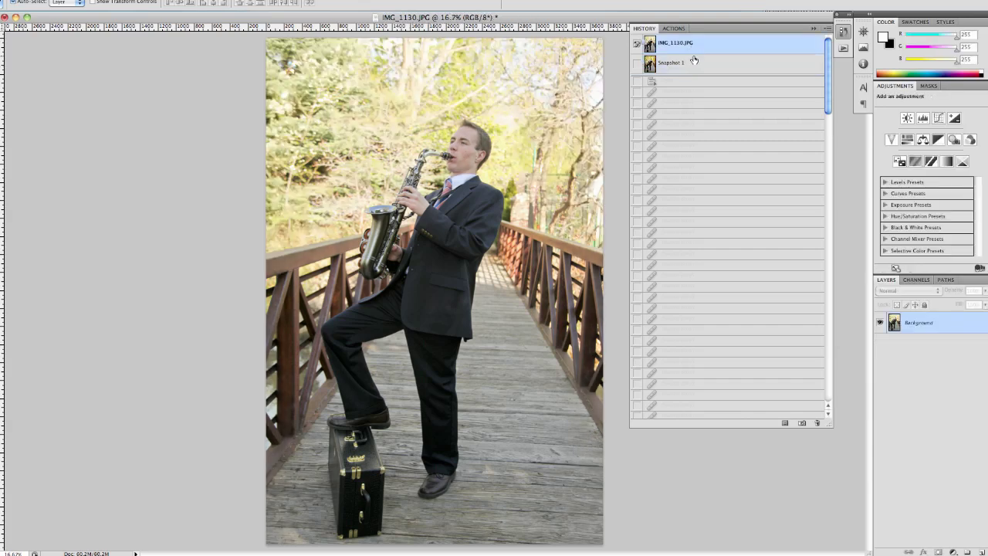
left_click(696, 64)
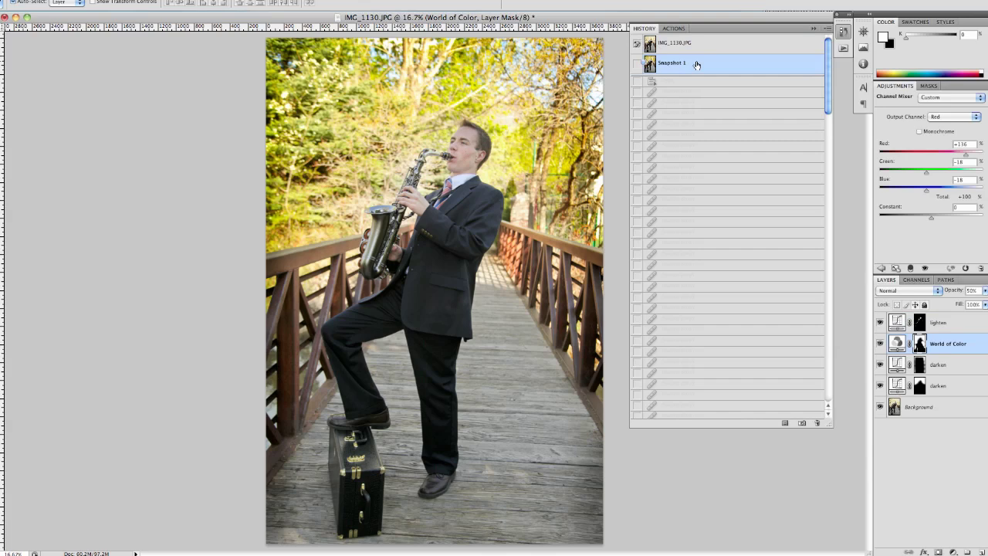